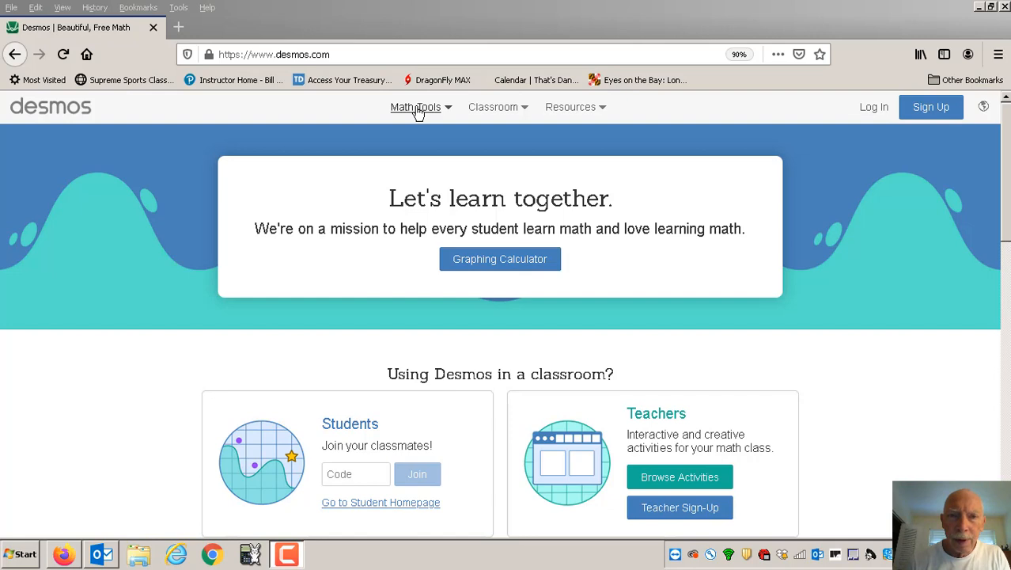
# Open the Matrix Calculator and highlight its web address
pyautogui.click(417, 111)
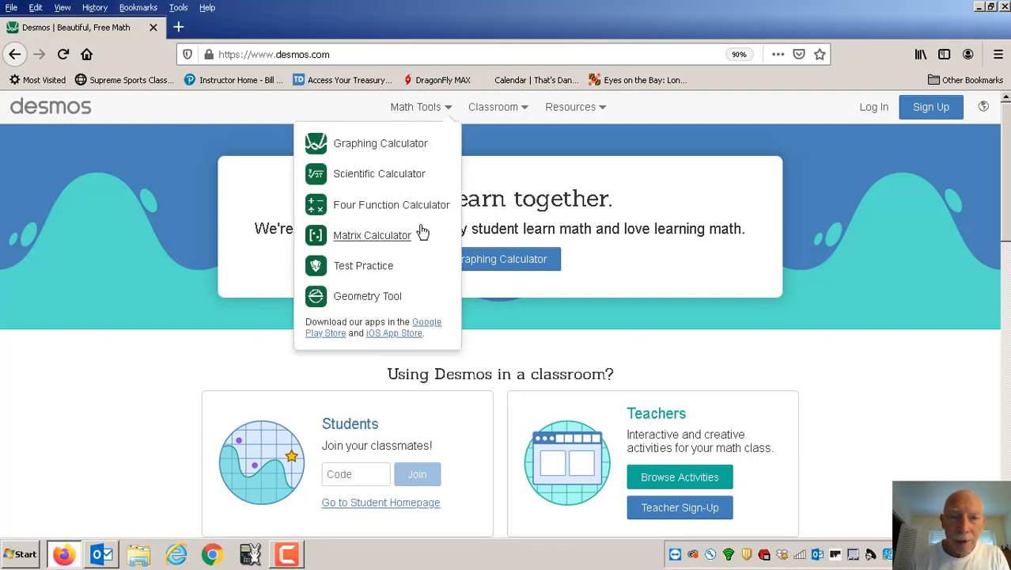
pyautogui.click(373, 236)
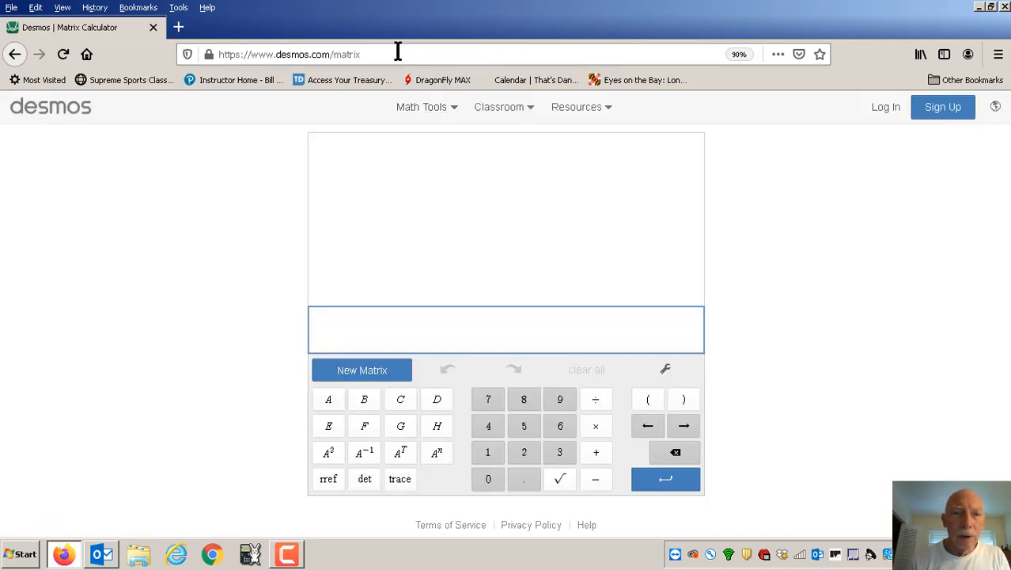
pyautogui.moveTo(398, 53); pyautogui.dragTo(208, 54)
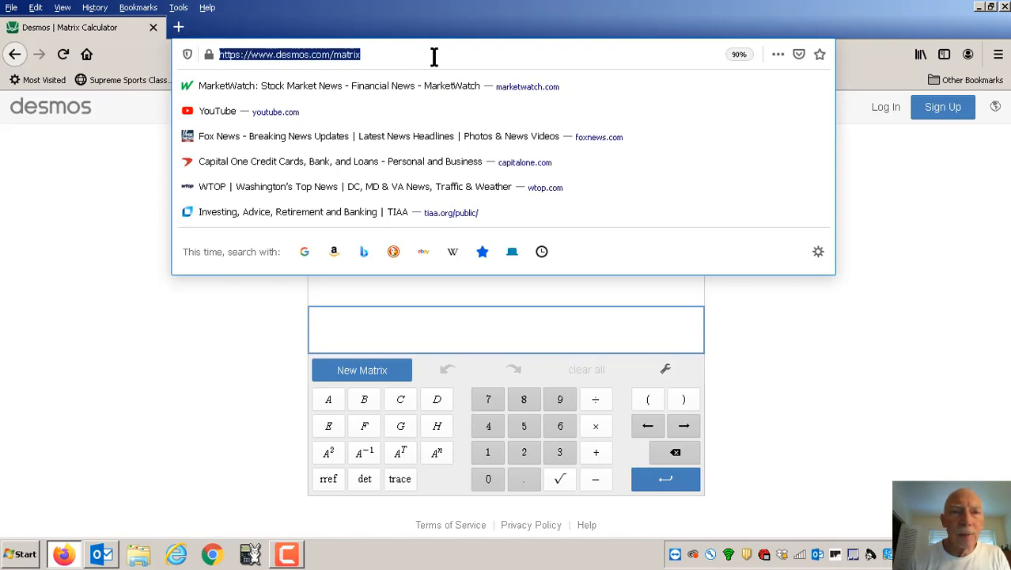
pyautogui.click(472, 24)
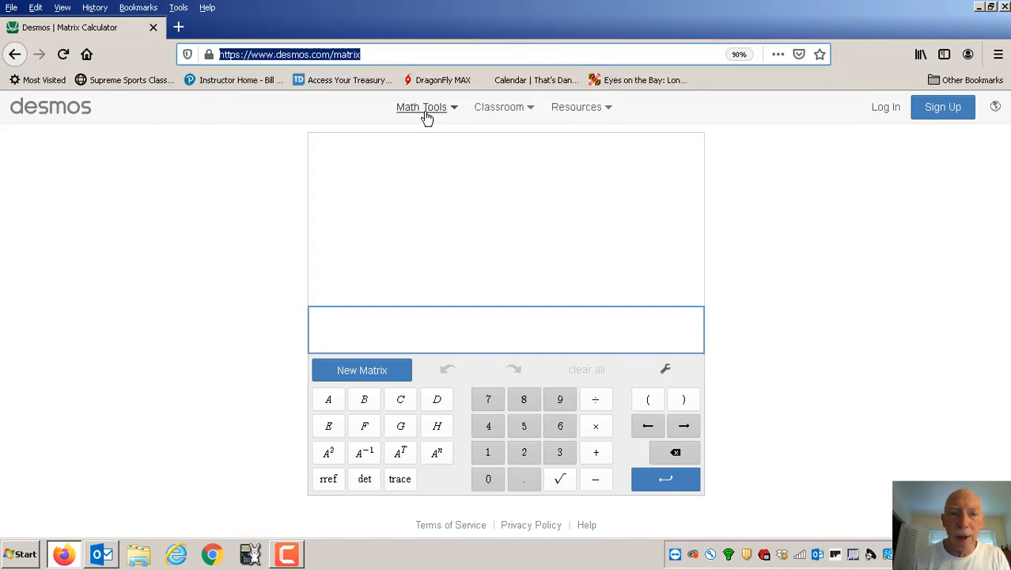
pyautogui.click(843, 263)
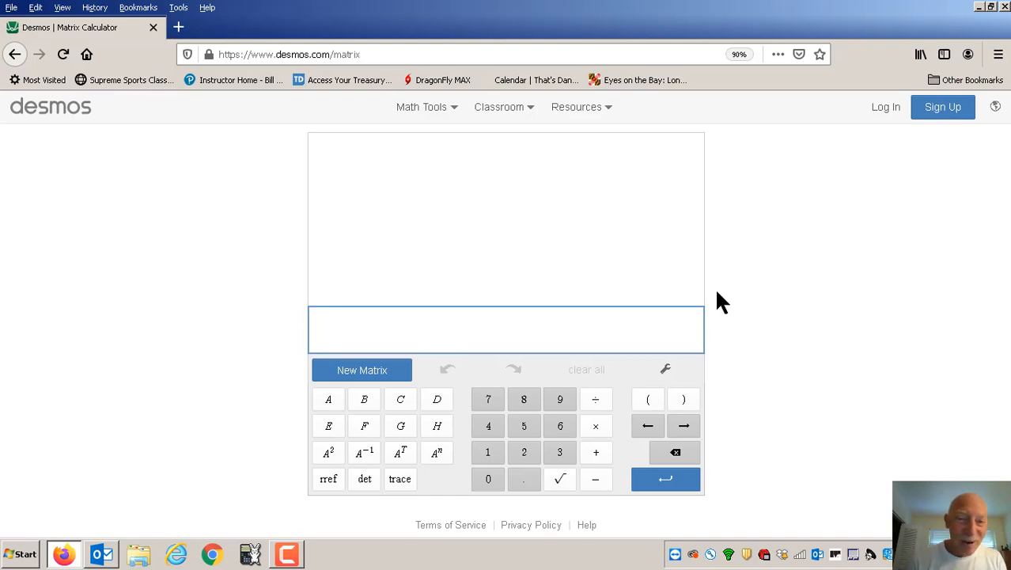
# Create matrix A and size it to three rows and two columns
pyautogui.click(371, 377)
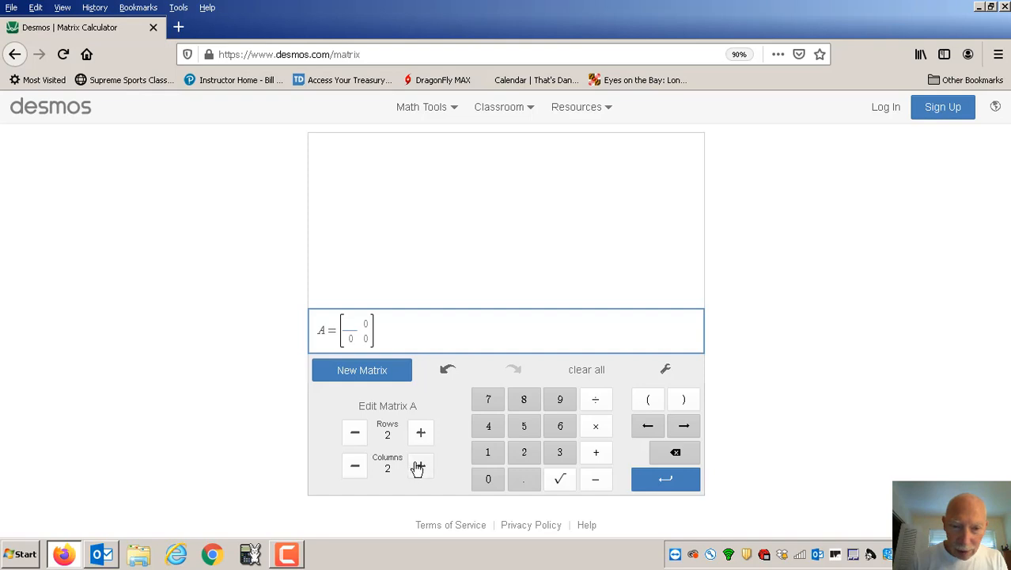
pyautogui.click(422, 435)
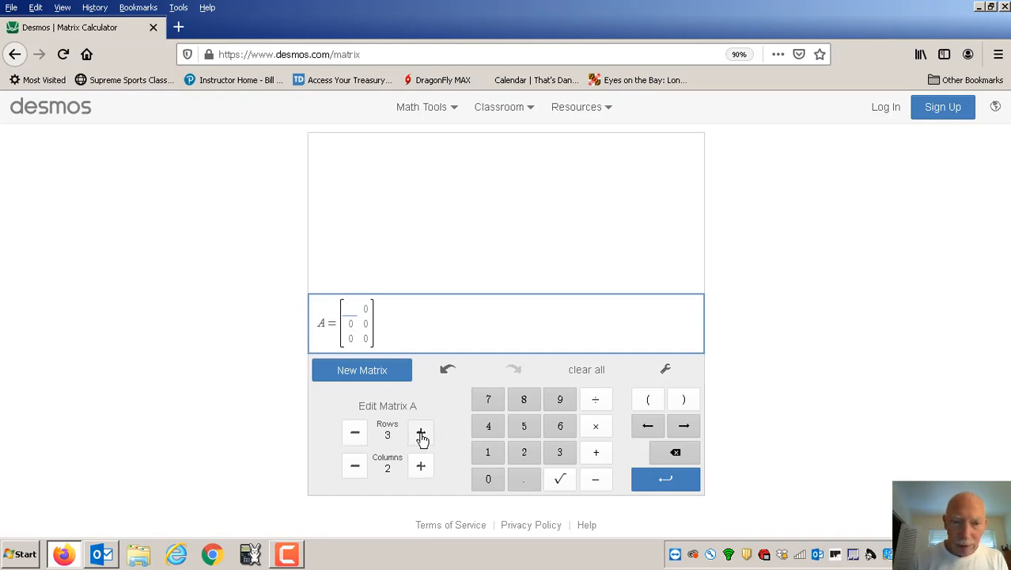
pyautogui.click(354, 434)
pyautogui.click(423, 468)
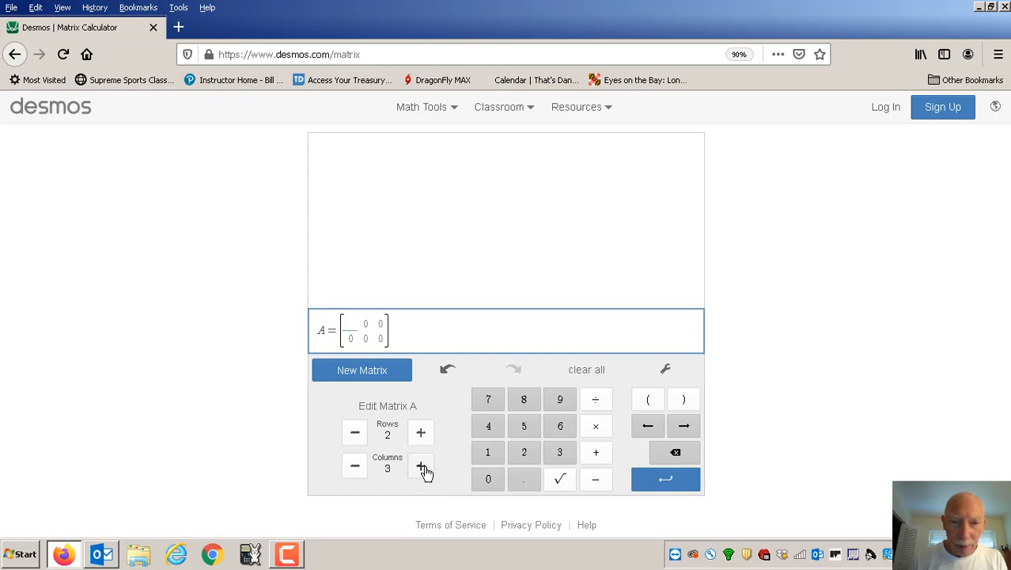
pyautogui.click(352, 466)
pyautogui.click(421, 434)
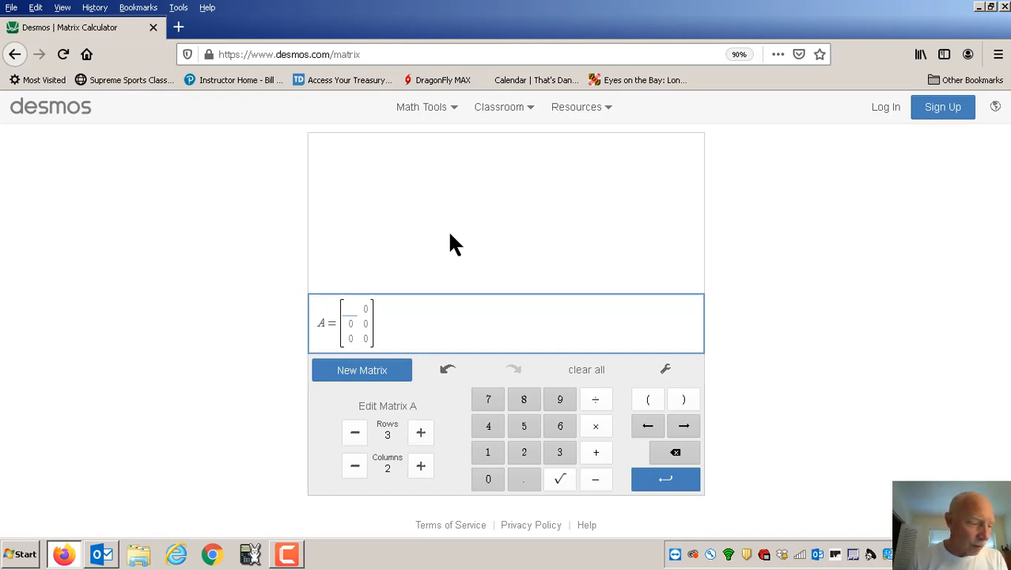
# Fill matrix A with 1 and 5 in the first row, 3 and 3 in the second, and 2 and 4 in the third
pyautogui.click(491, 453)
pyautogui.click(366, 311)
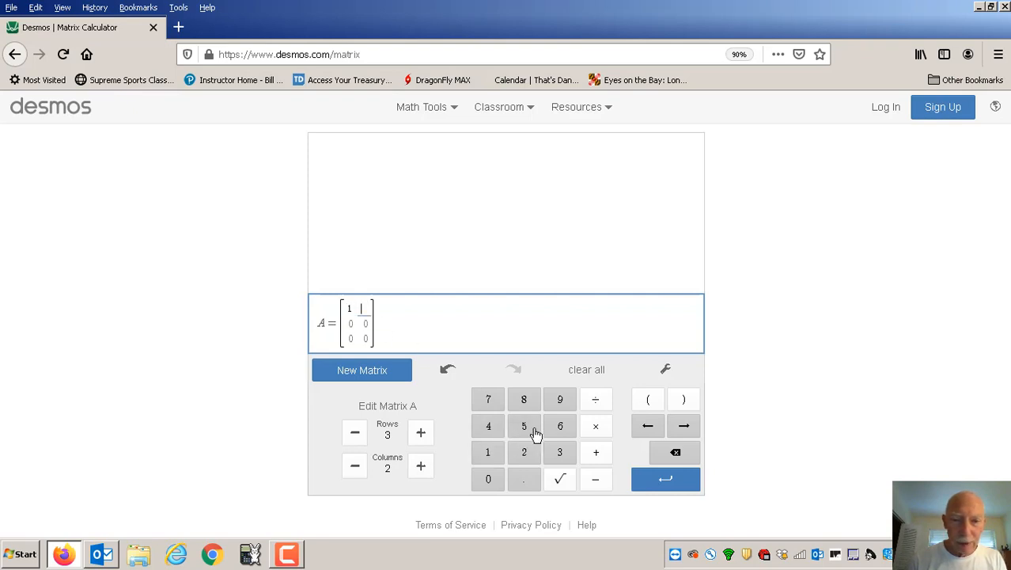
pyautogui.click(525, 425)
pyautogui.click(350, 320)
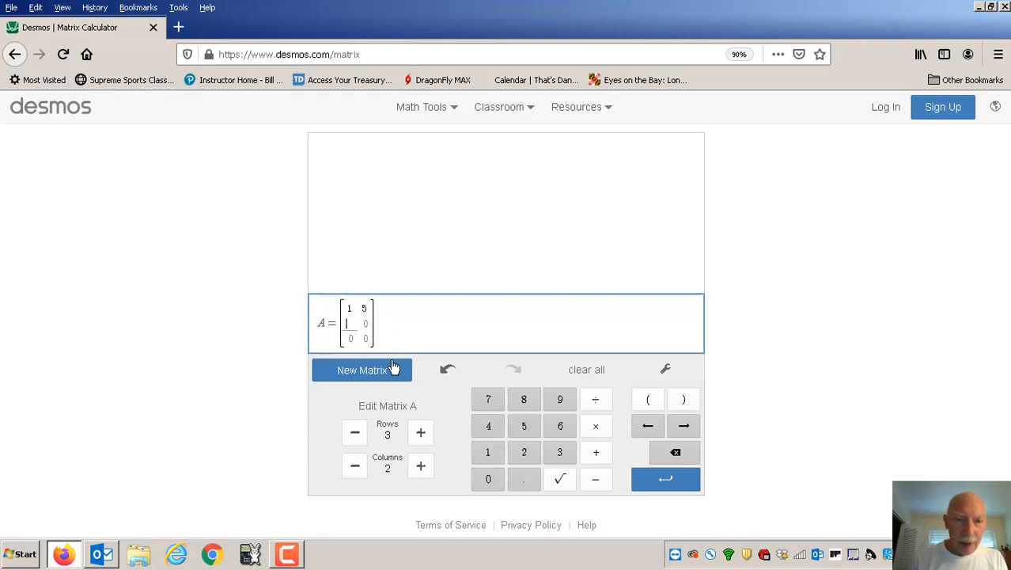
pyautogui.click(559, 451)
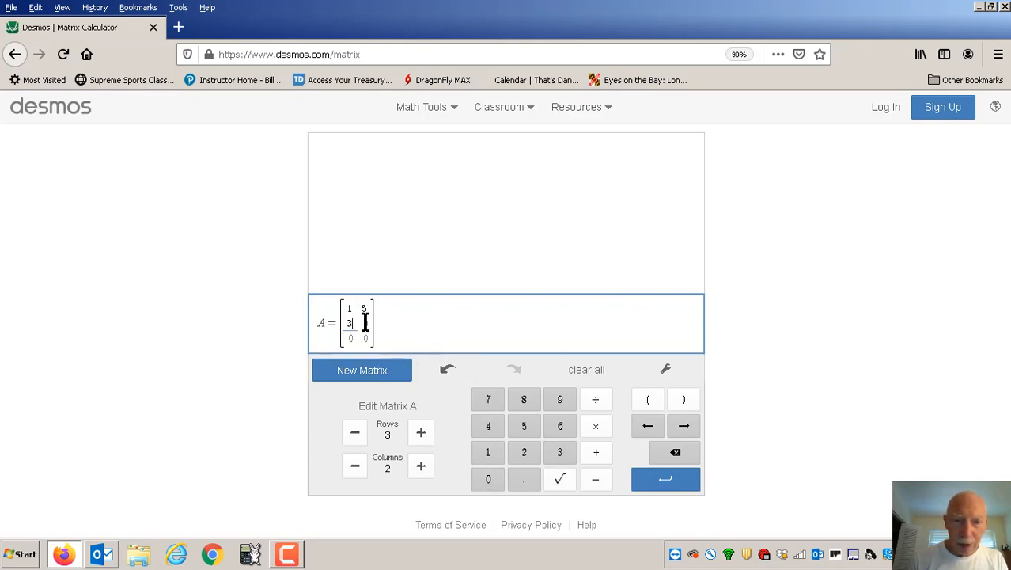
pyautogui.click(559, 452)
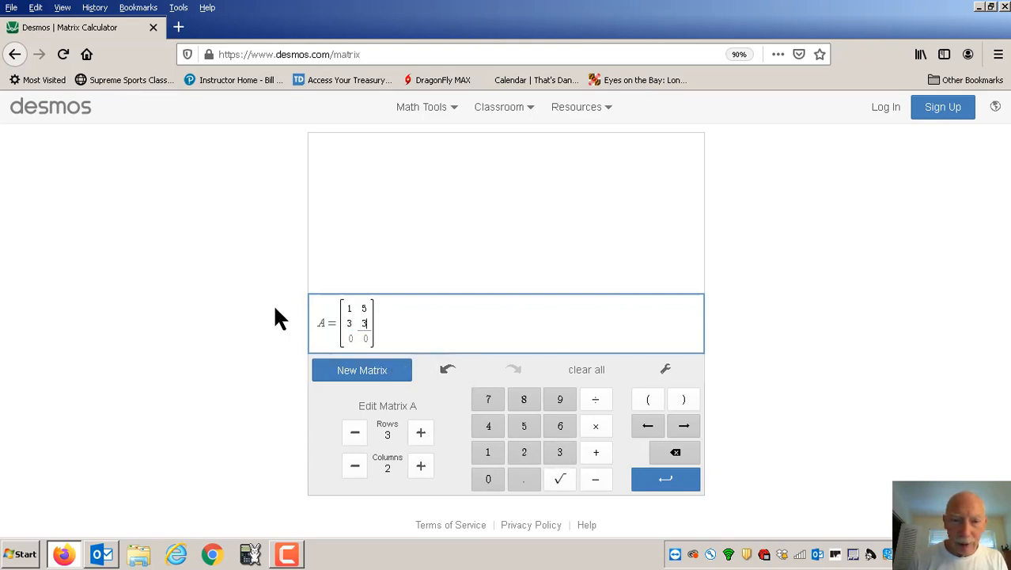
pyautogui.click(348, 336)
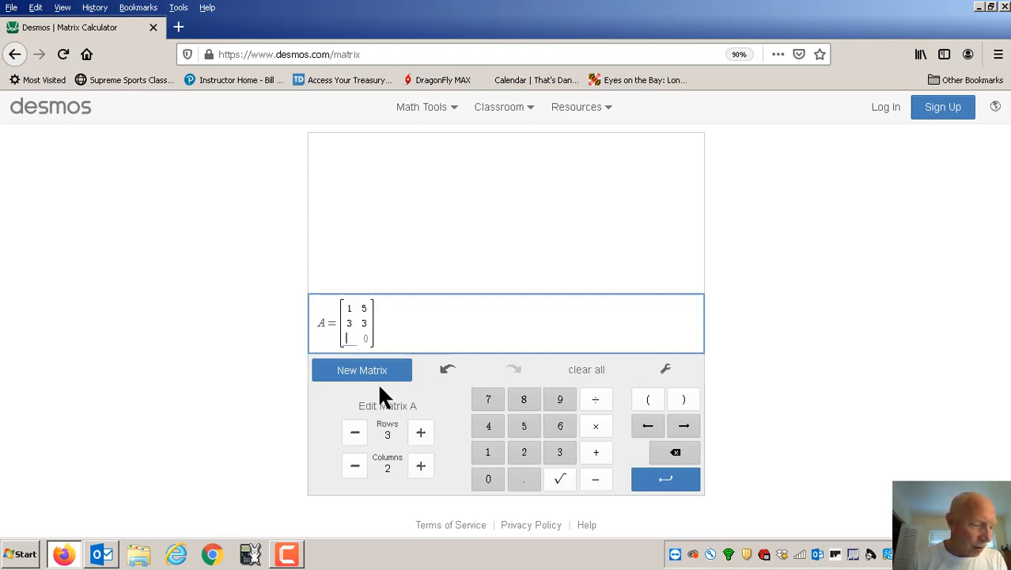
pyautogui.click(524, 452)
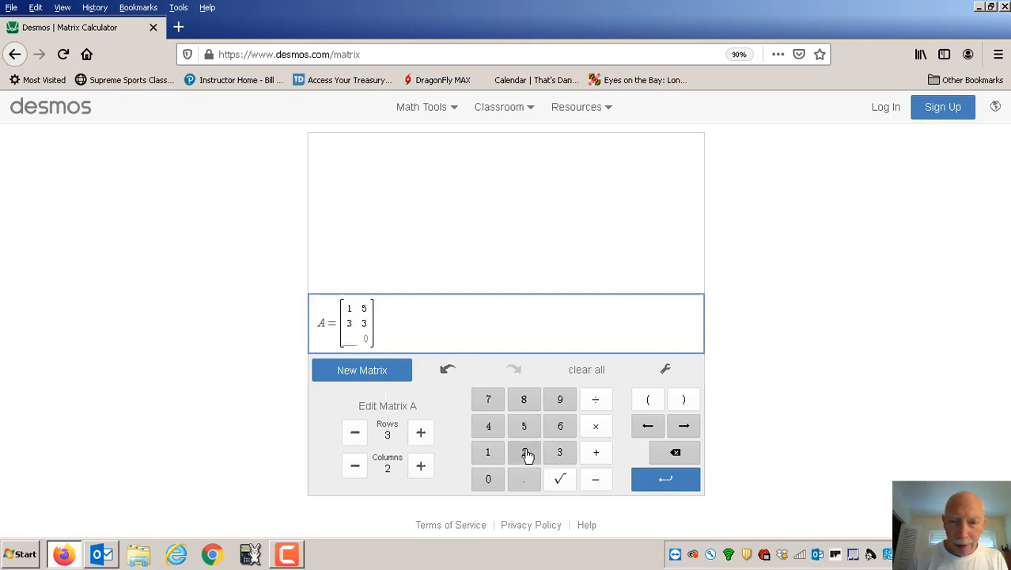
pyautogui.click(363, 336)
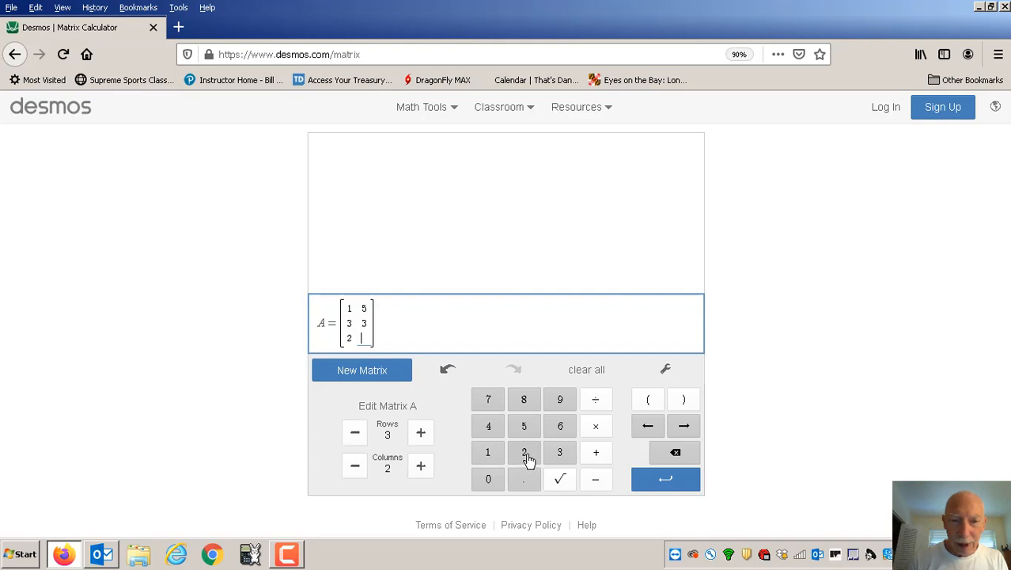
pyautogui.click(488, 425)
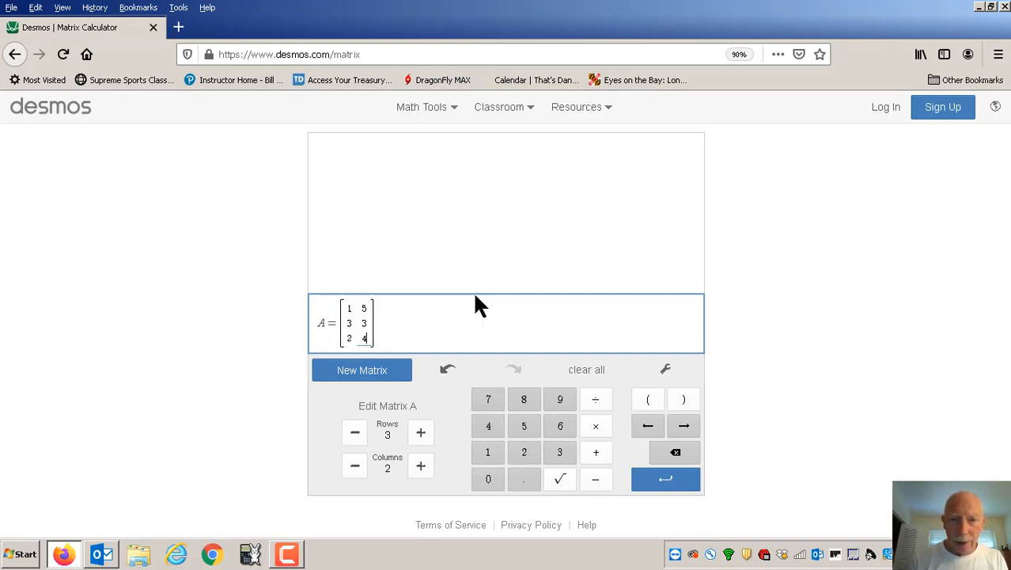
pyautogui.click(491, 235)
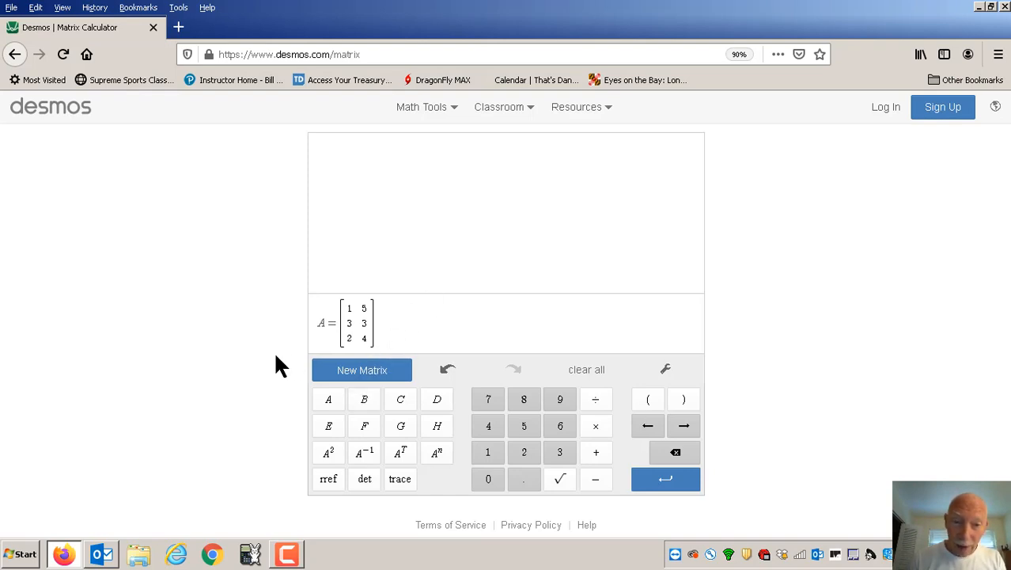
# Create matrix B with three rows and two columns, filling its rows with 7 and 3, 0 and 3, and 1 and 2
pyautogui.click(366, 372)
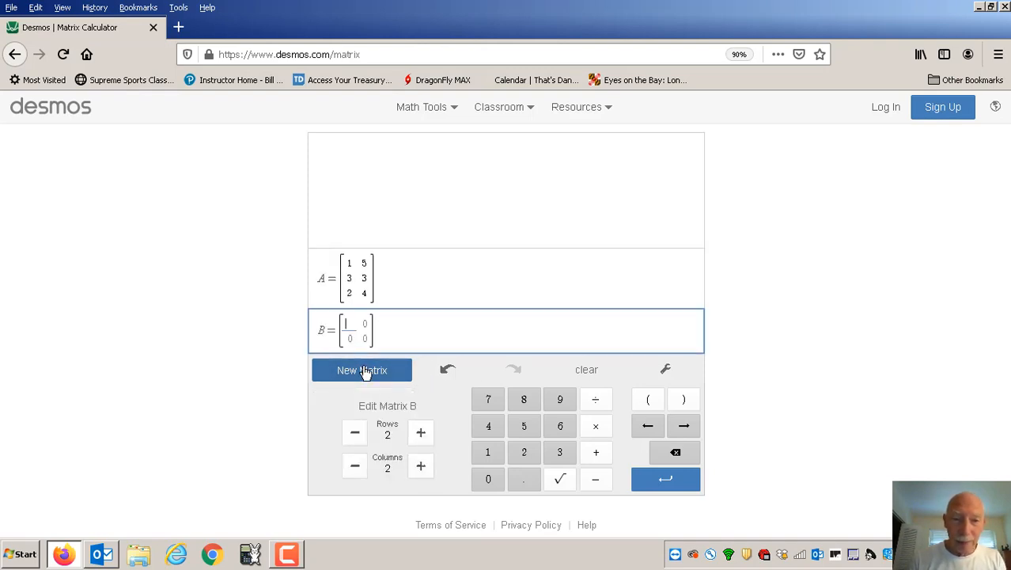
pyautogui.click(421, 433)
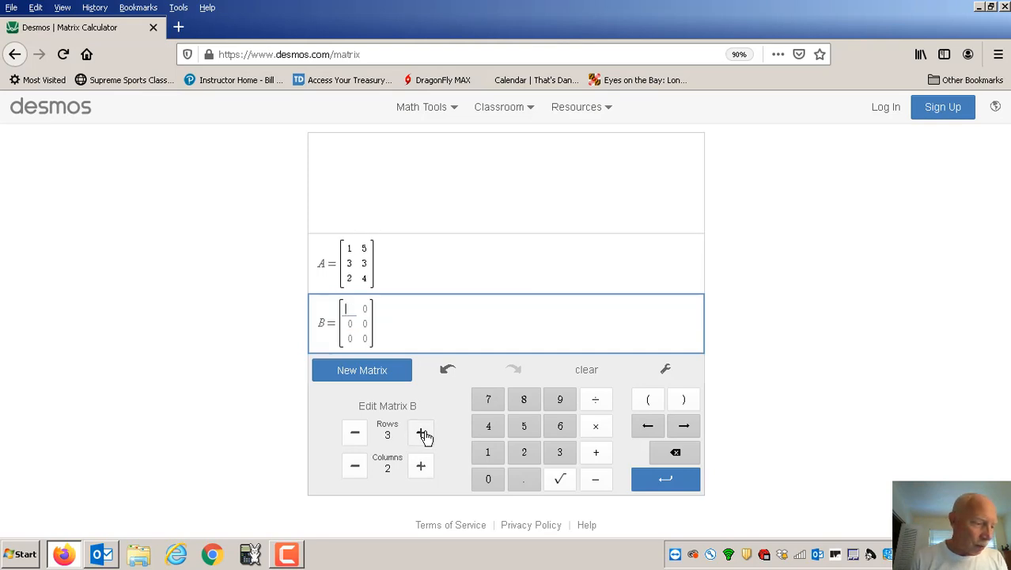
pyautogui.click(489, 402)
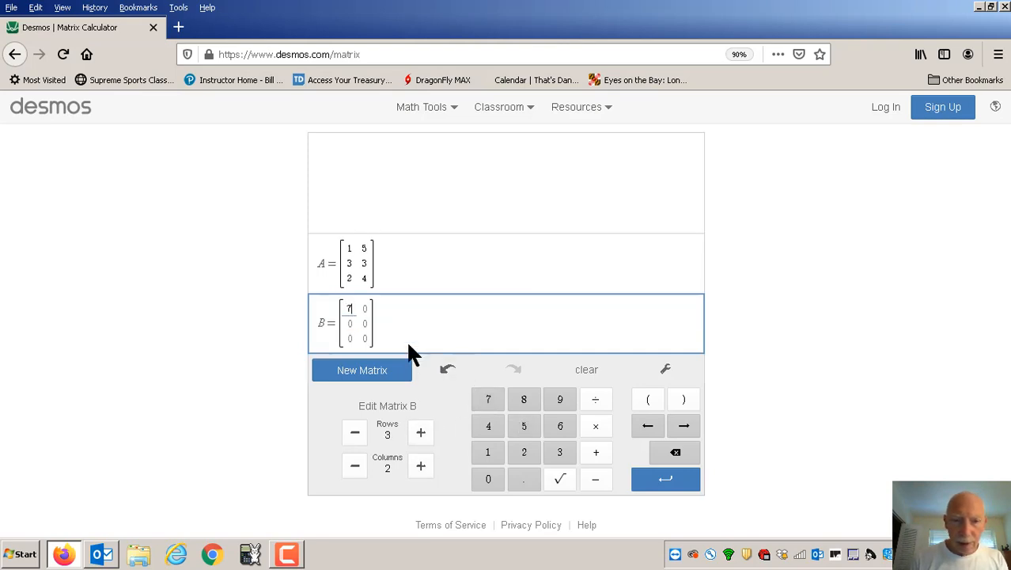
pyautogui.click(559, 452)
pyautogui.click(349, 322)
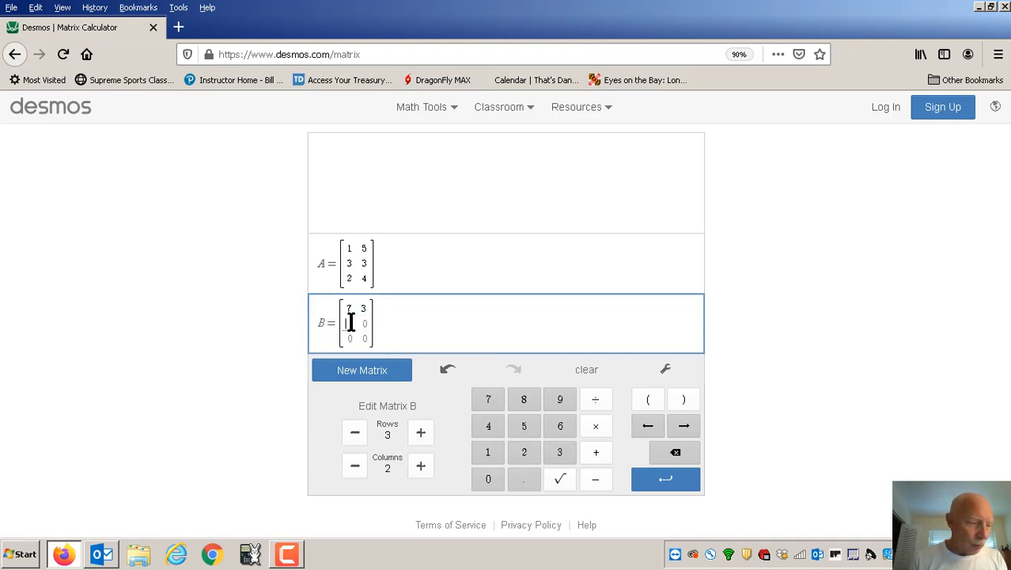
pyautogui.click(489, 479)
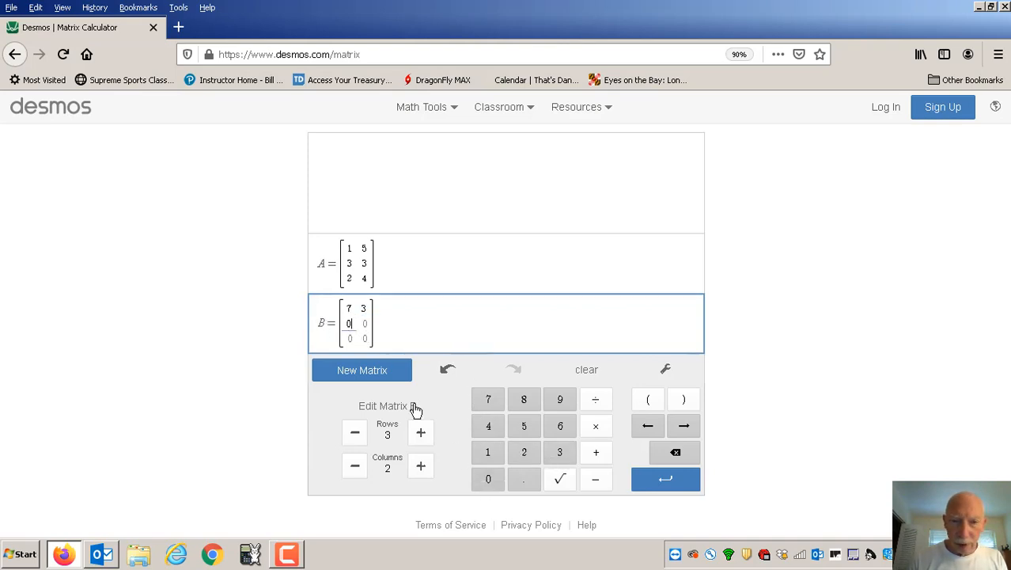
pyautogui.click(363, 322)
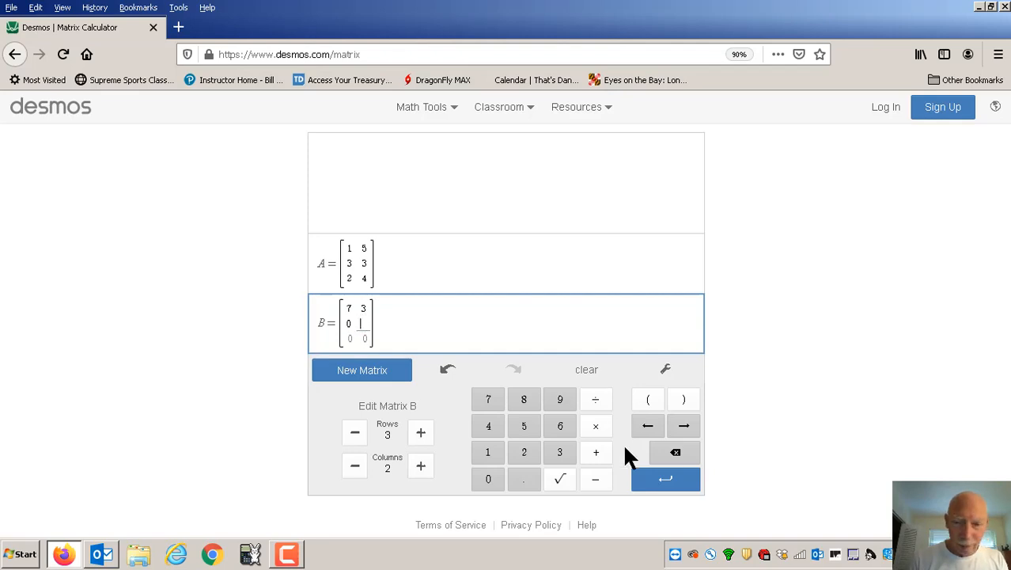
pyautogui.click(569, 455)
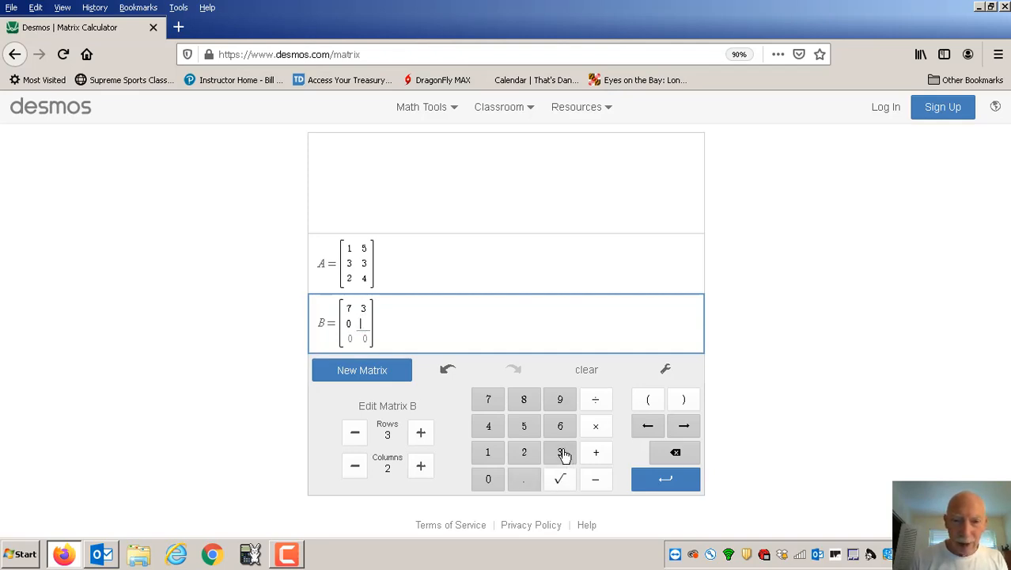
pyautogui.click(348, 339)
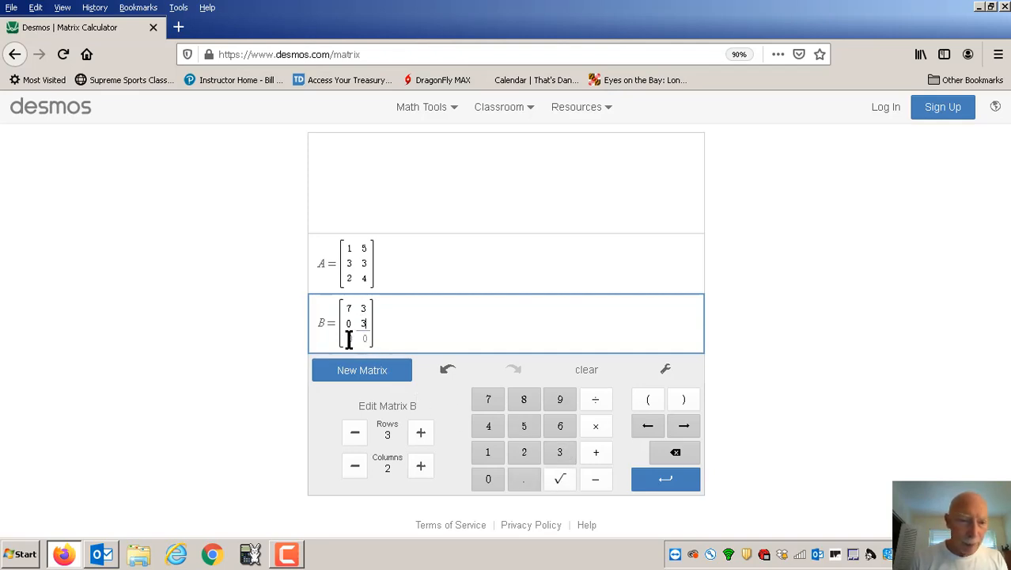
pyautogui.click(488, 457)
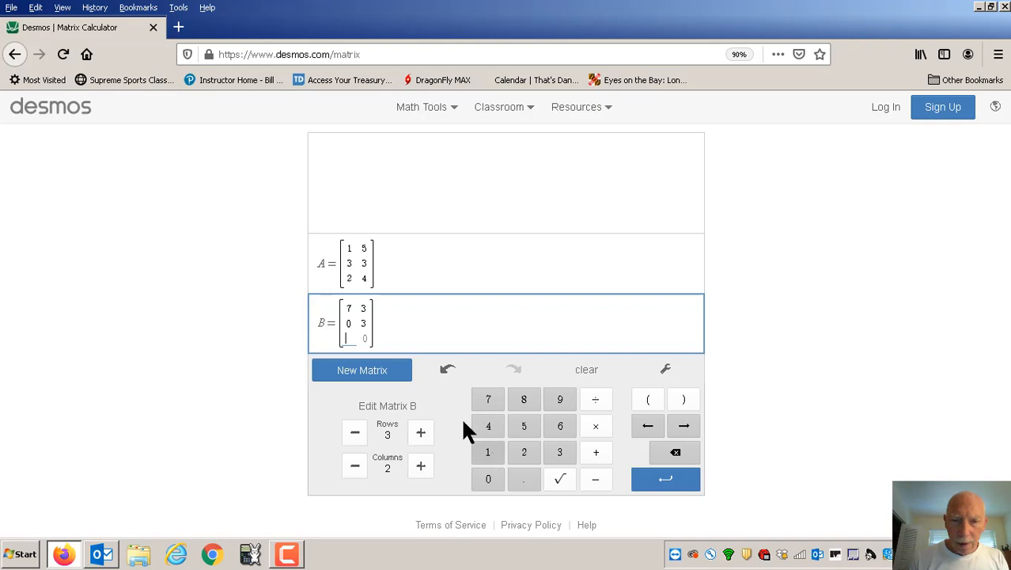
pyautogui.click(365, 338)
pyautogui.click(526, 453)
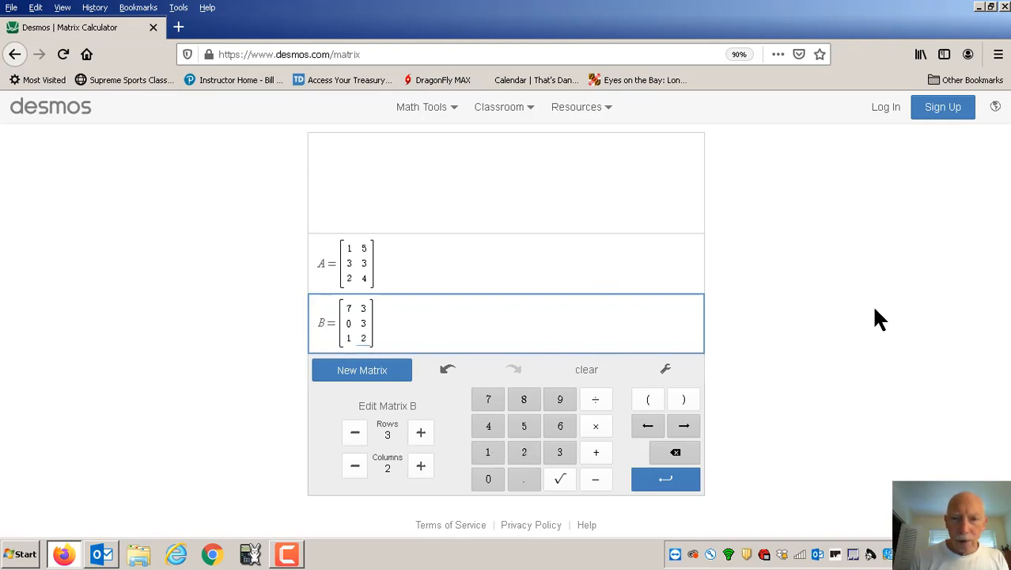
pyautogui.click(841, 310)
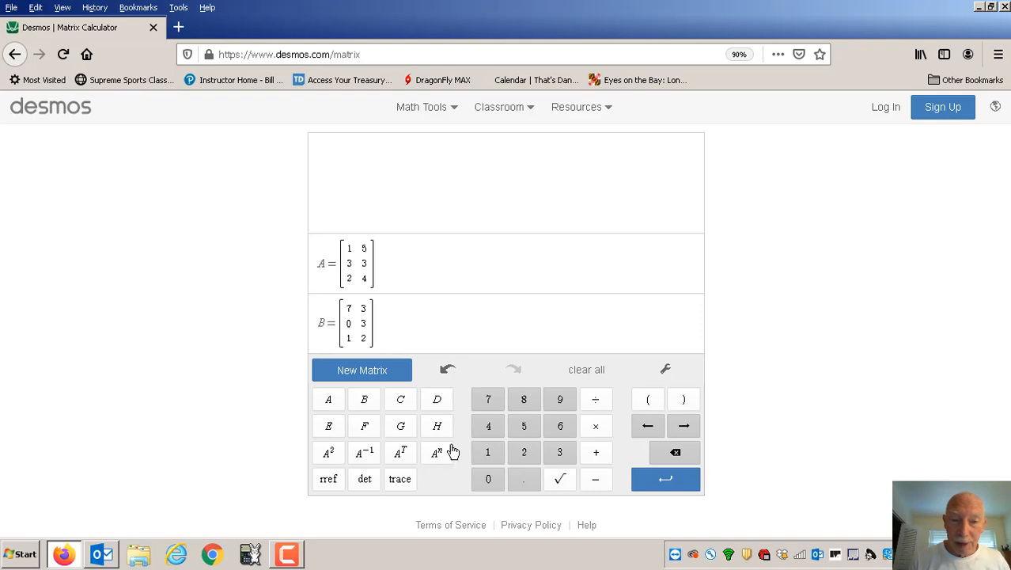
# Calculate the matrix sum A + B on a new expression line
pyautogui.click(330, 400)
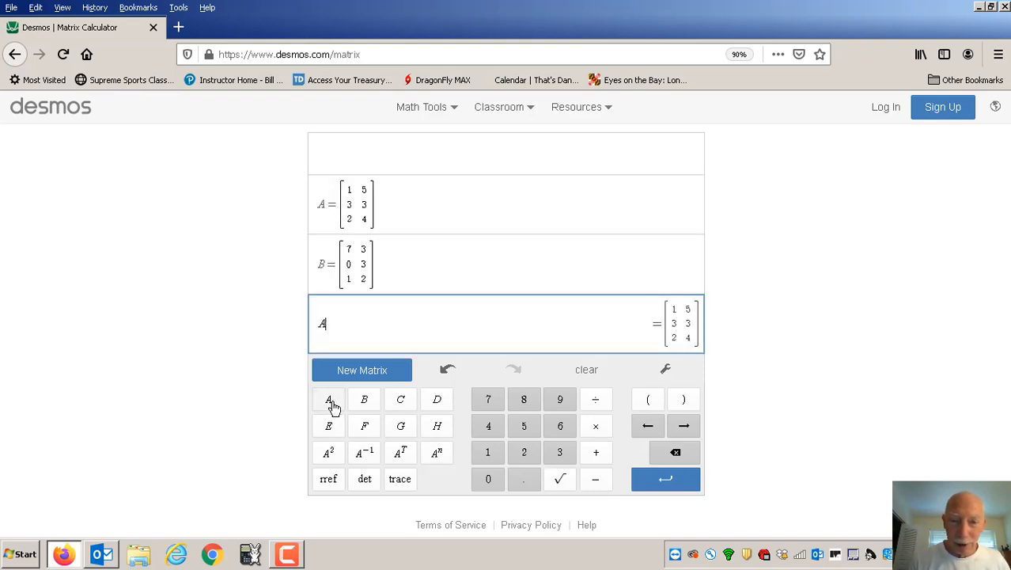
pyautogui.click(598, 453)
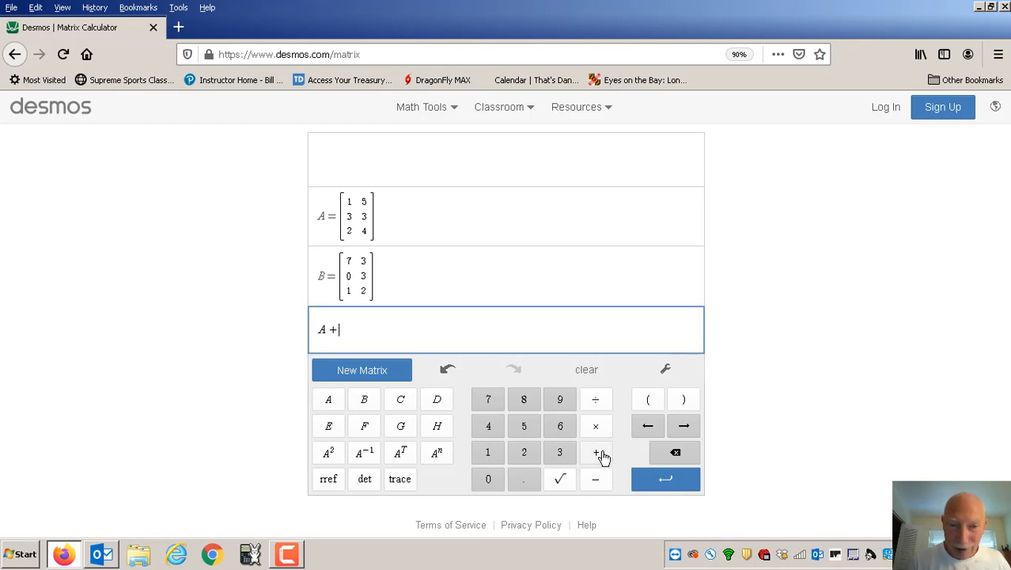
pyautogui.click(369, 404)
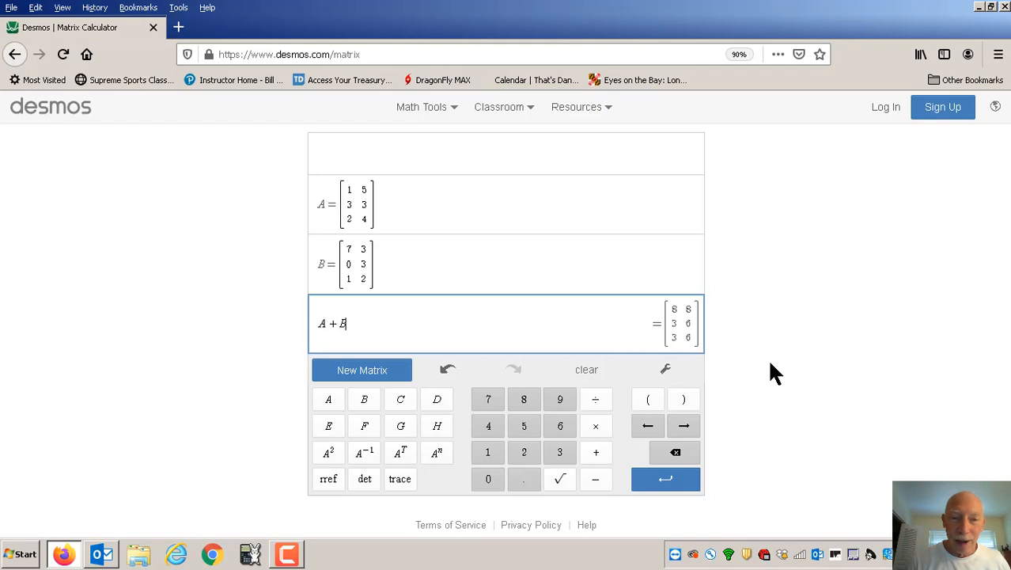
# Replace the sum expression with the scalar product 3 · A to multiply matrix A by 3
pyautogui.click(677, 456)
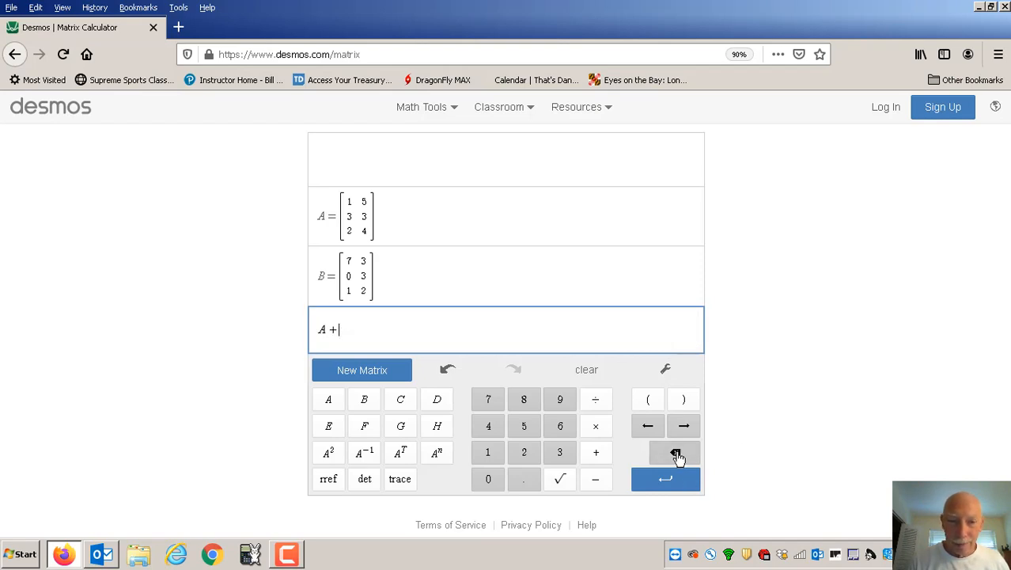
pyautogui.click(677, 456)
pyautogui.click(678, 456)
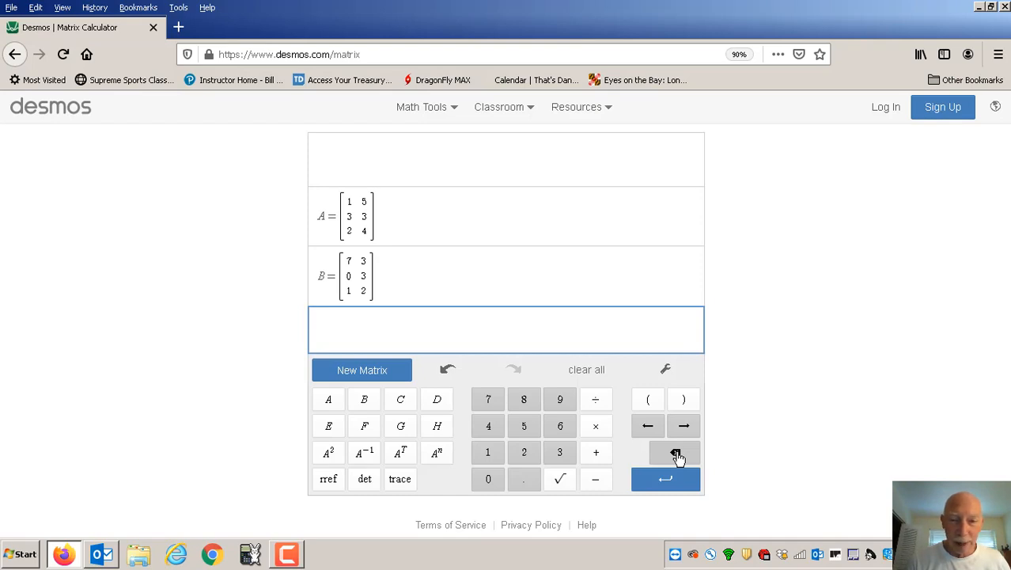
pyautogui.click(561, 453)
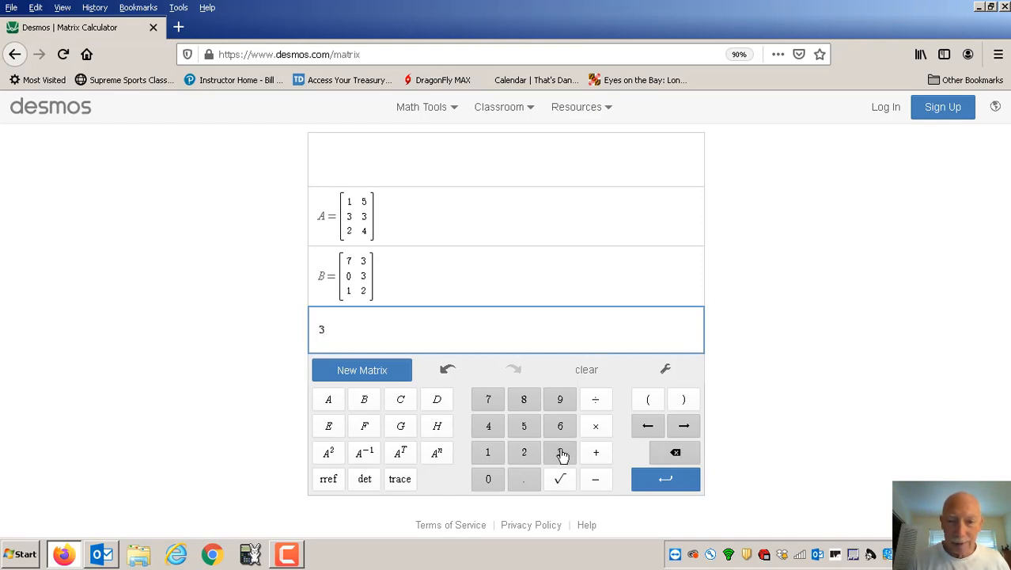
pyautogui.click(600, 431)
pyautogui.click(330, 402)
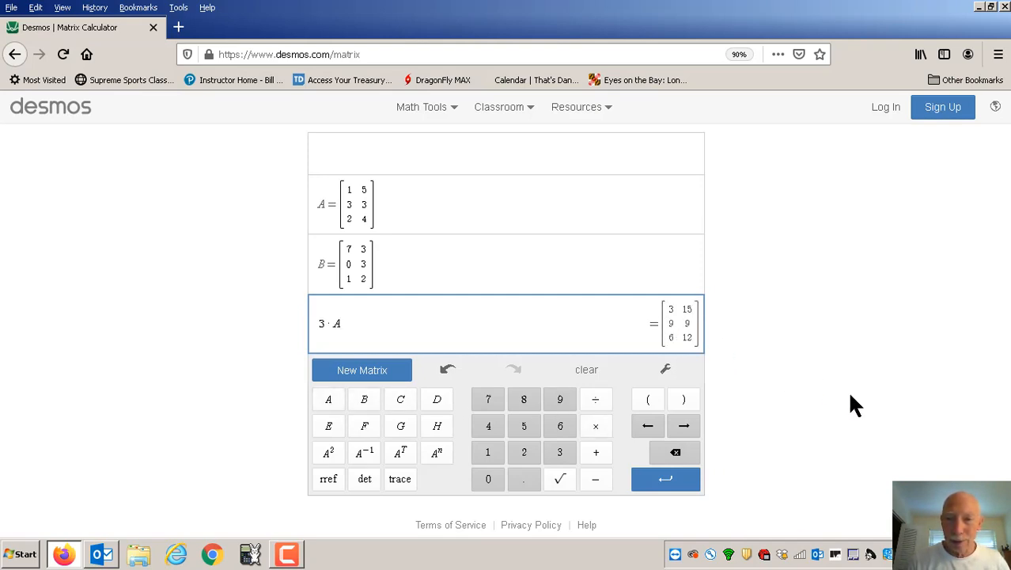
# Replace the scalar product with the expression 5 · A + 2 · B to calculate the combination of both matrices
pyautogui.click(674, 454)
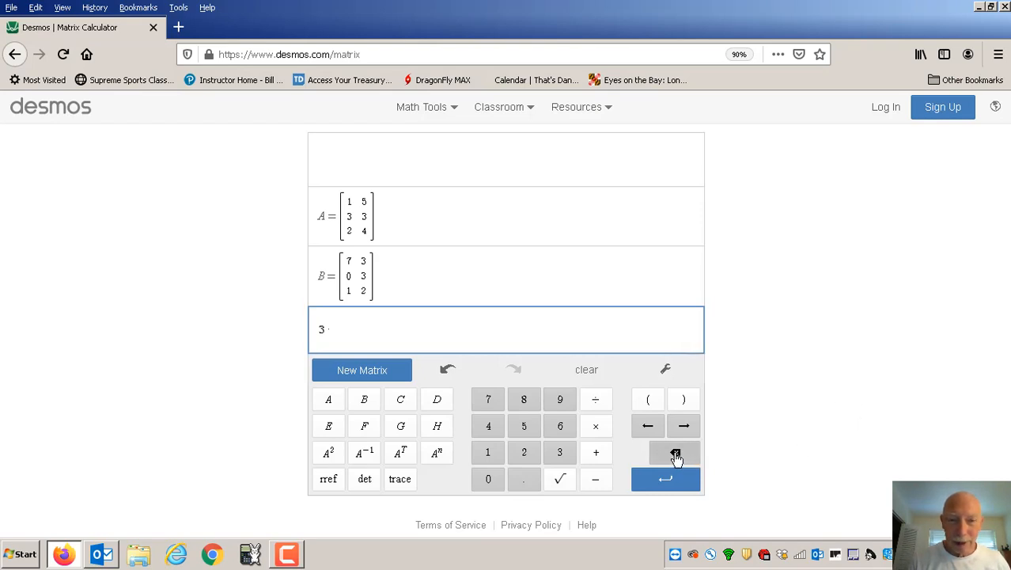
pyautogui.click(675, 454)
pyautogui.click(675, 454)
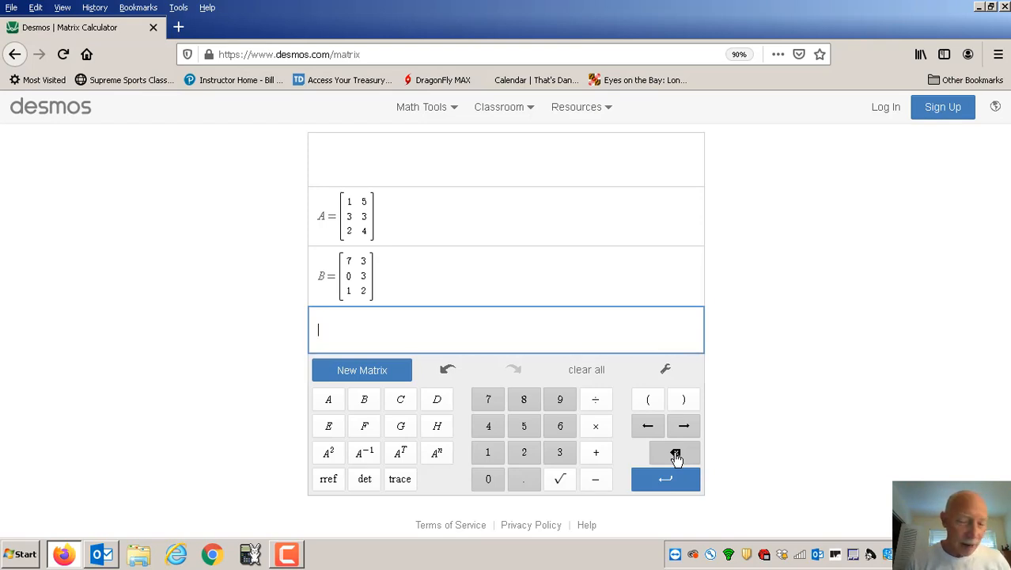
pyautogui.click(526, 429)
pyautogui.click(595, 427)
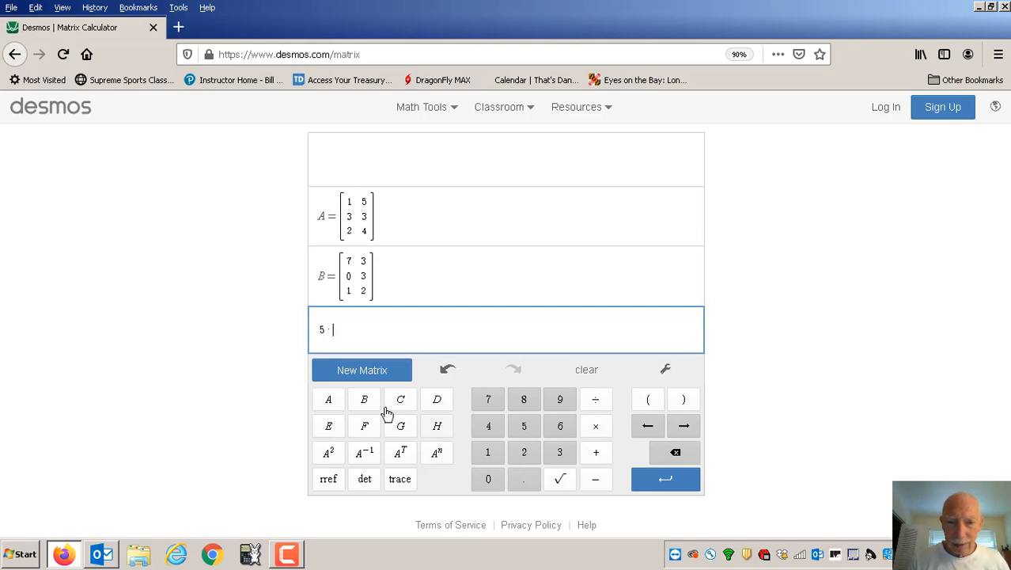
pyautogui.click(326, 402)
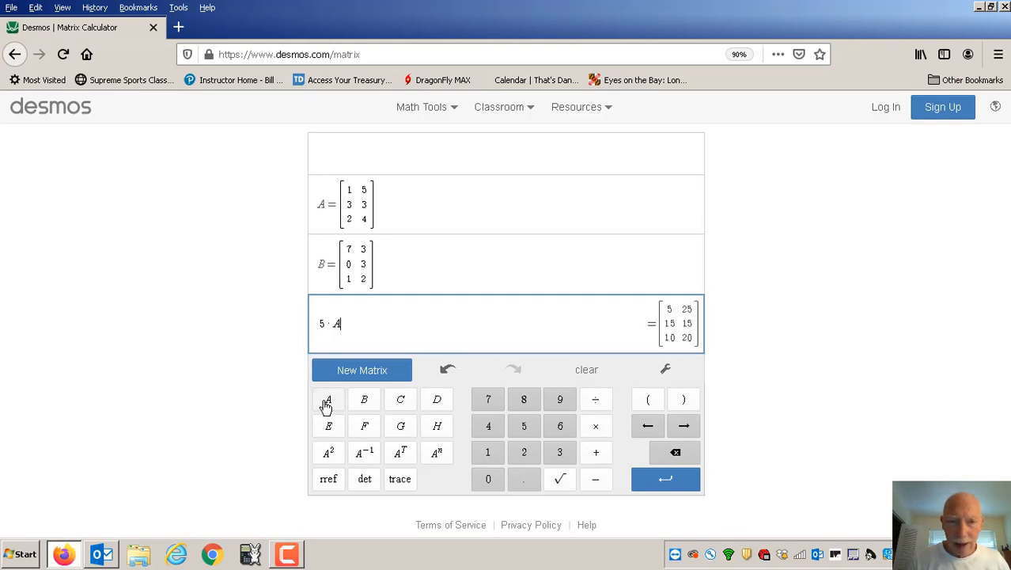
pyautogui.click(598, 455)
pyautogui.click(524, 453)
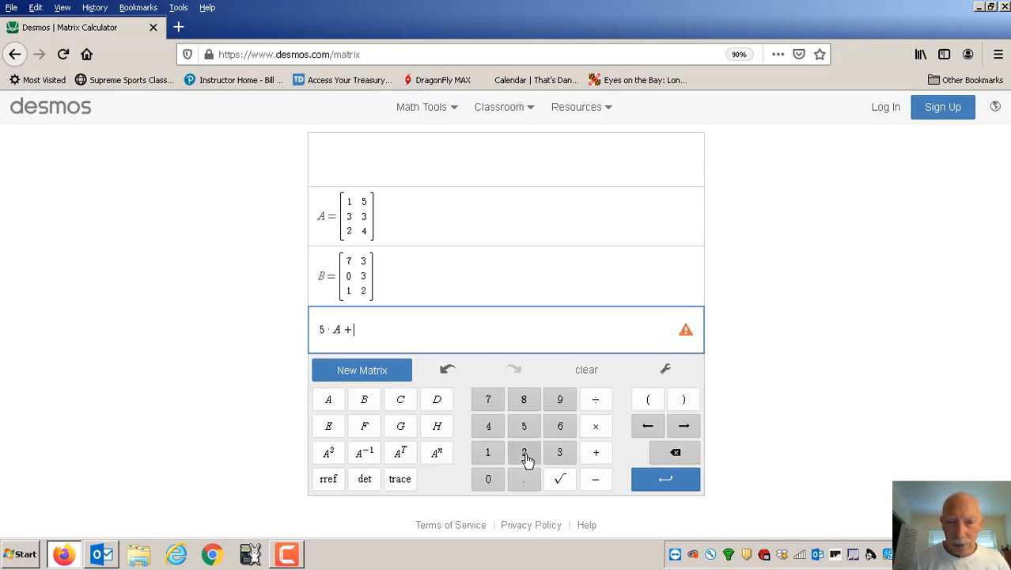
pyautogui.click(597, 431)
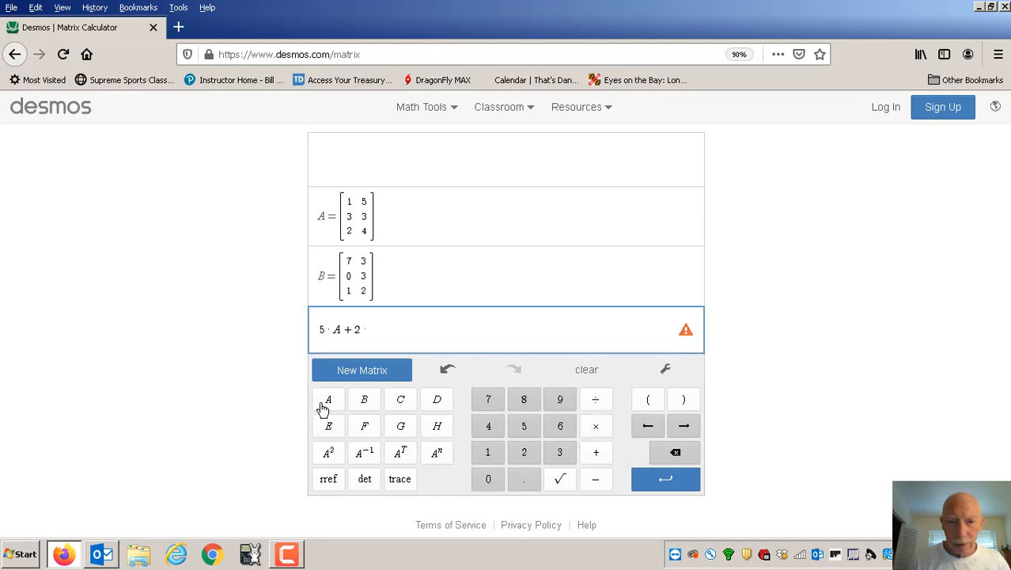
pyautogui.click(366, 405)
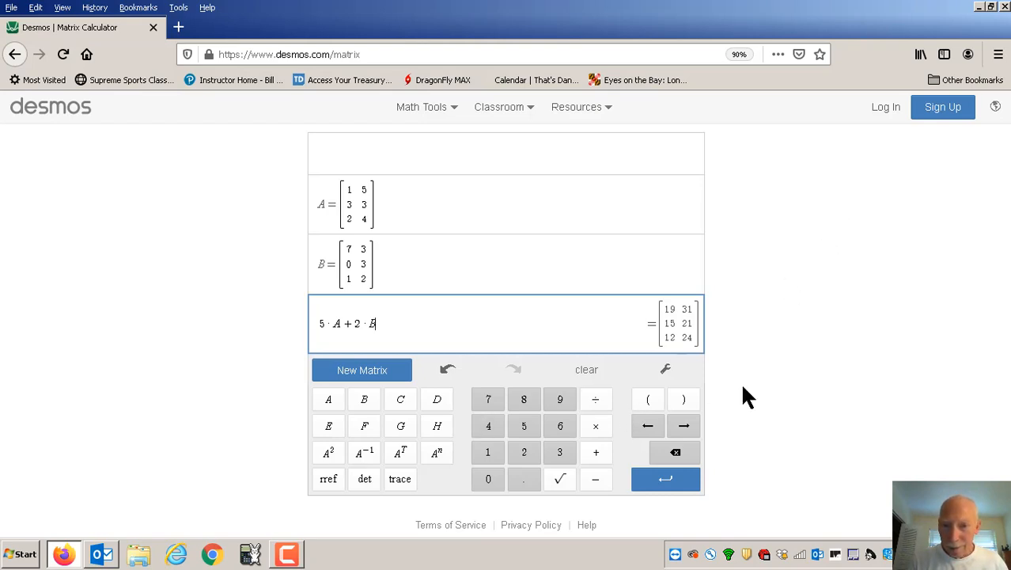
# Clear the current expression and remove both matrices from the calculator
pyautogui.click(595, 370)
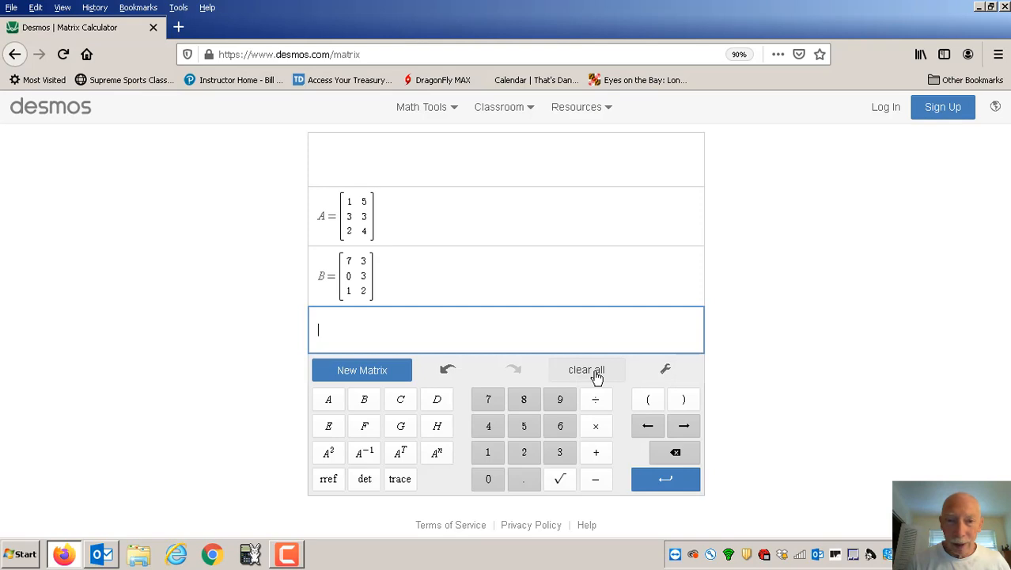
pyautogui.click(595, 372)
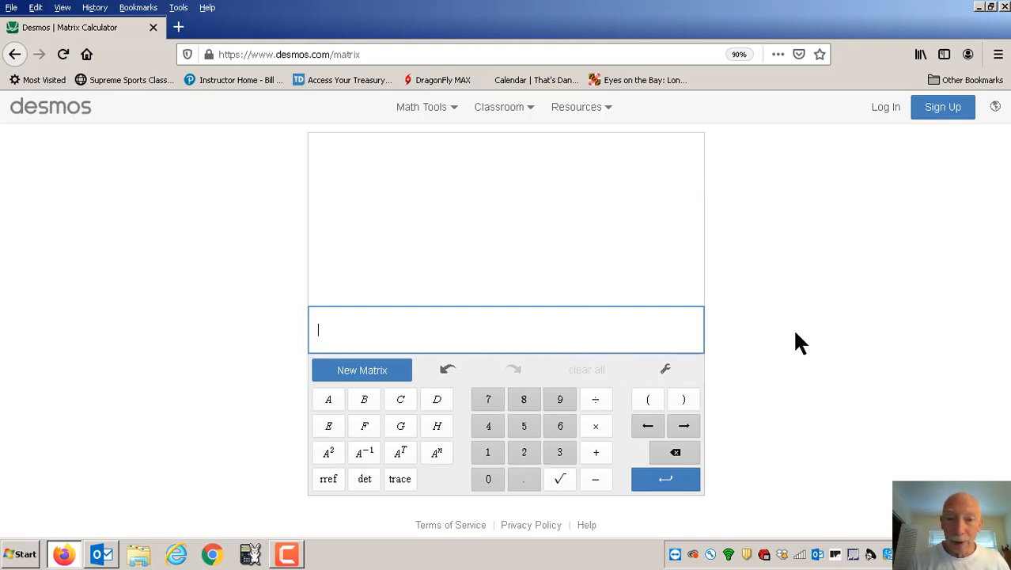